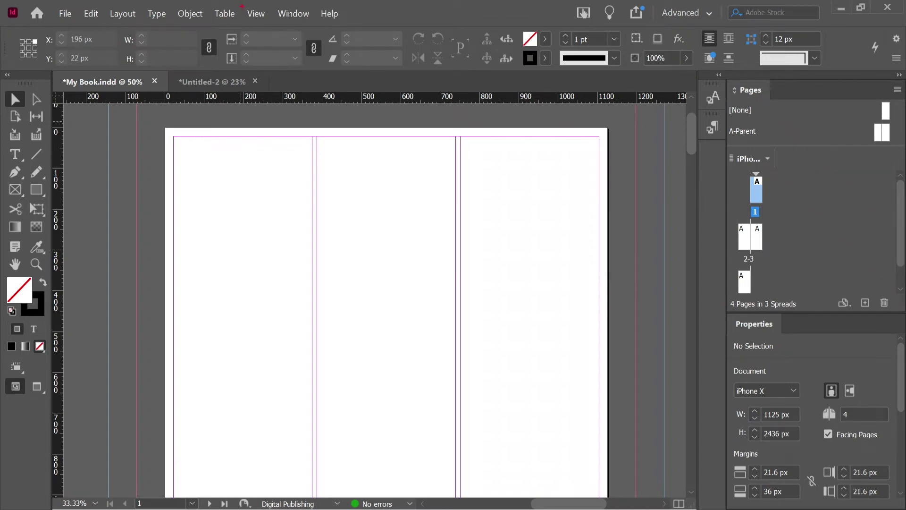
Switch the iPhone X document to Preview via View > Screen Mode, hiding its guides.
left_click(256, 13)
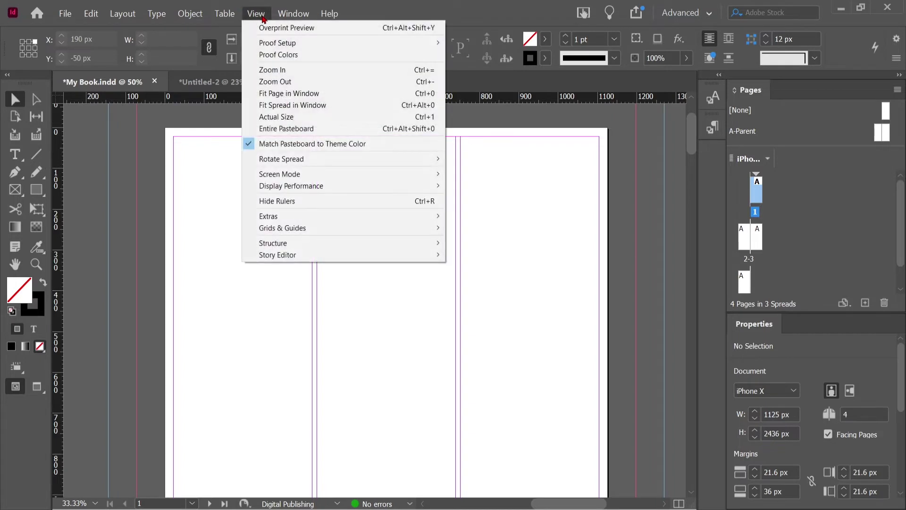
mouse_move(279, 174)
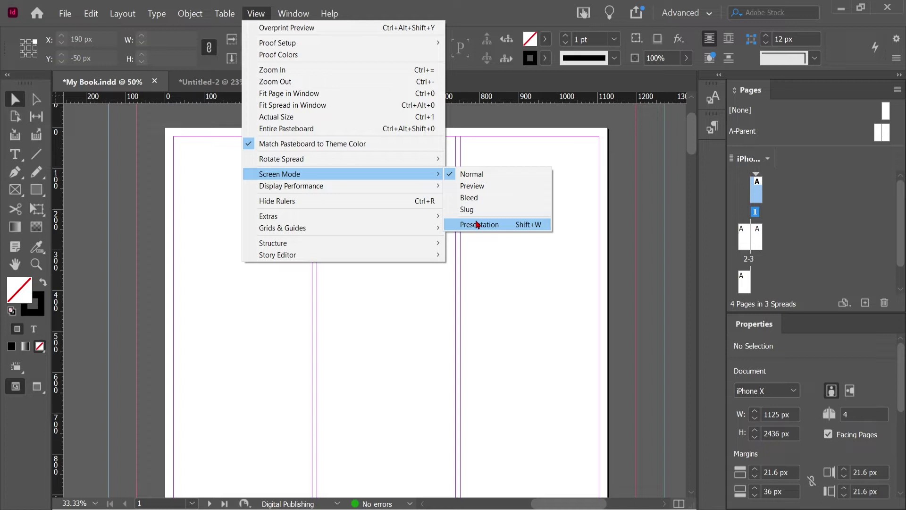
left_click(470, 187)
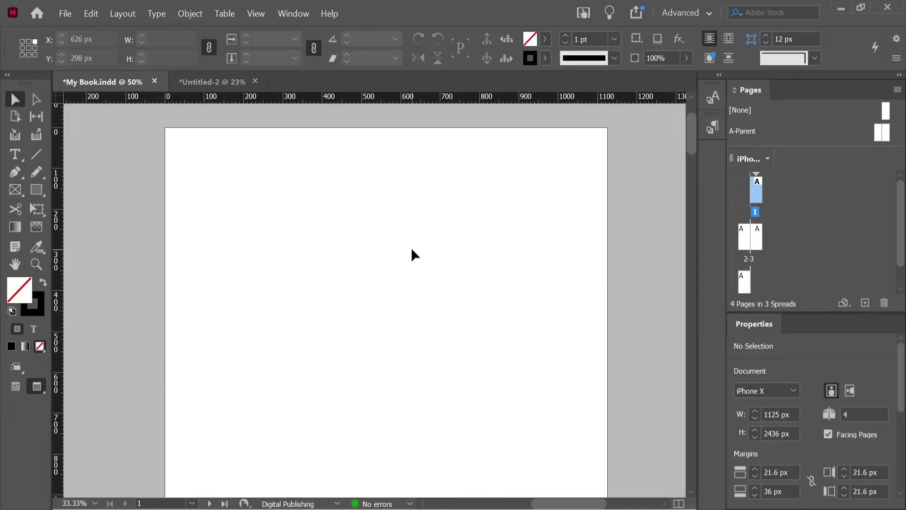
Toggle between Normal and Preview with W, ending in Normal with guides visible.
key("w")
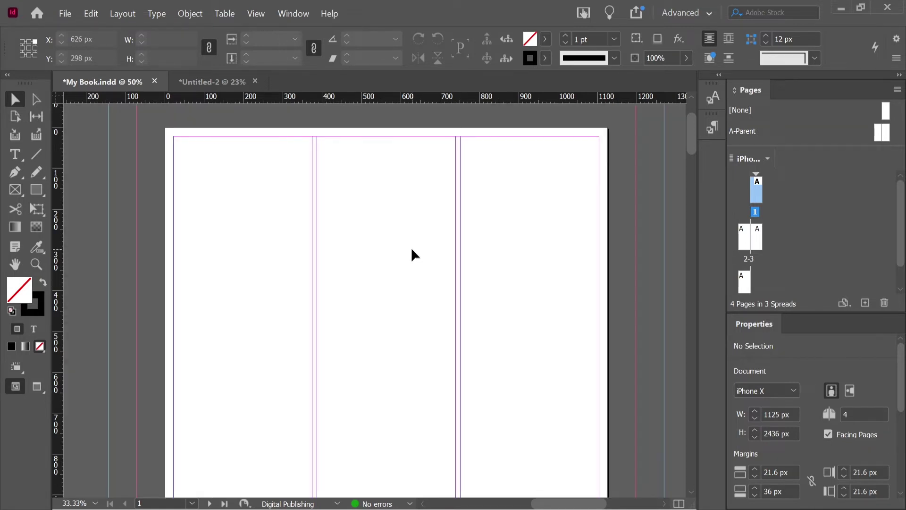
key("w")
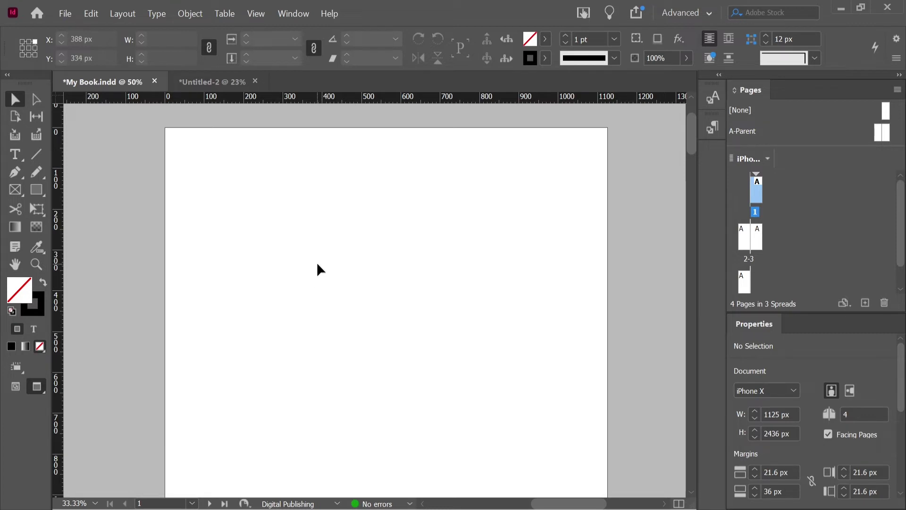
key("w")
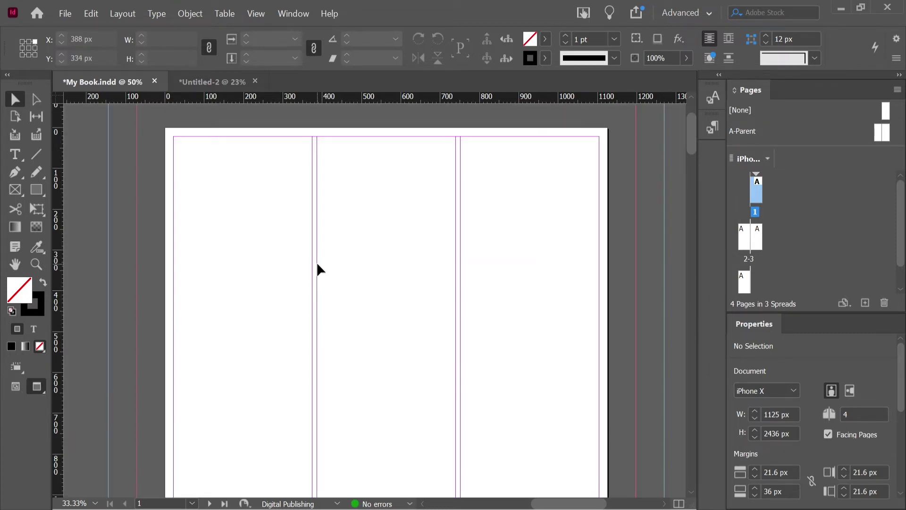
key("w")
key("w")
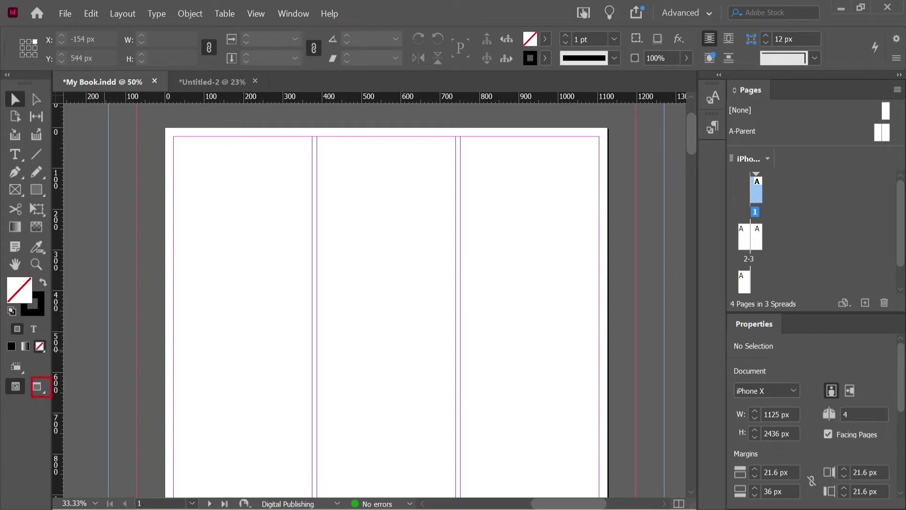
left_click(39, 388)
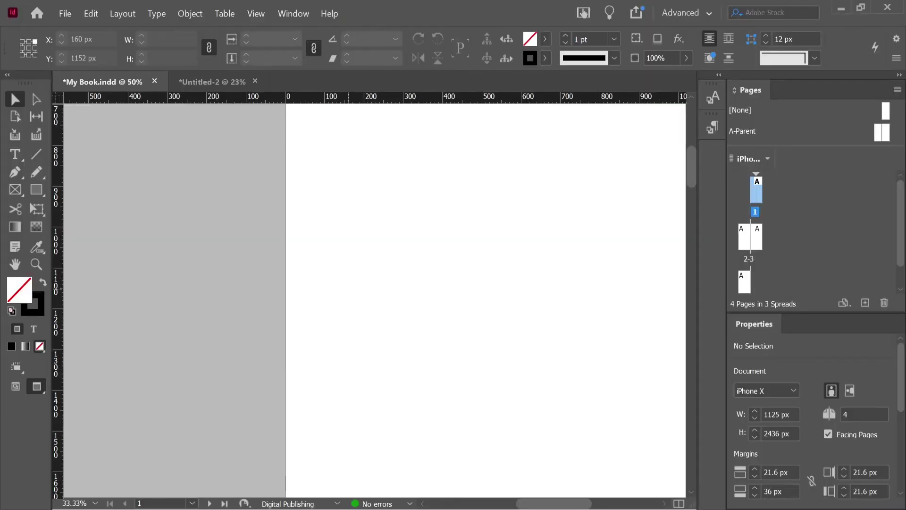
key("w")
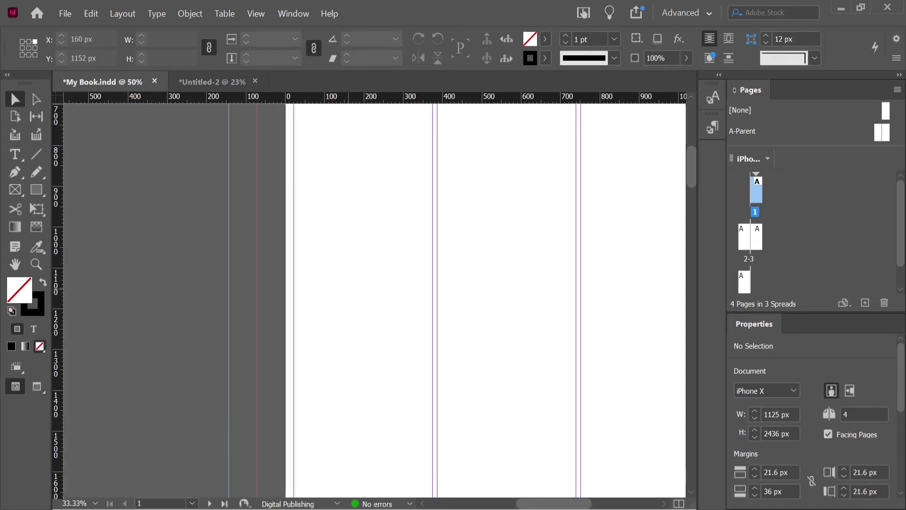
left_click_drag(500, 222, 393, 283)
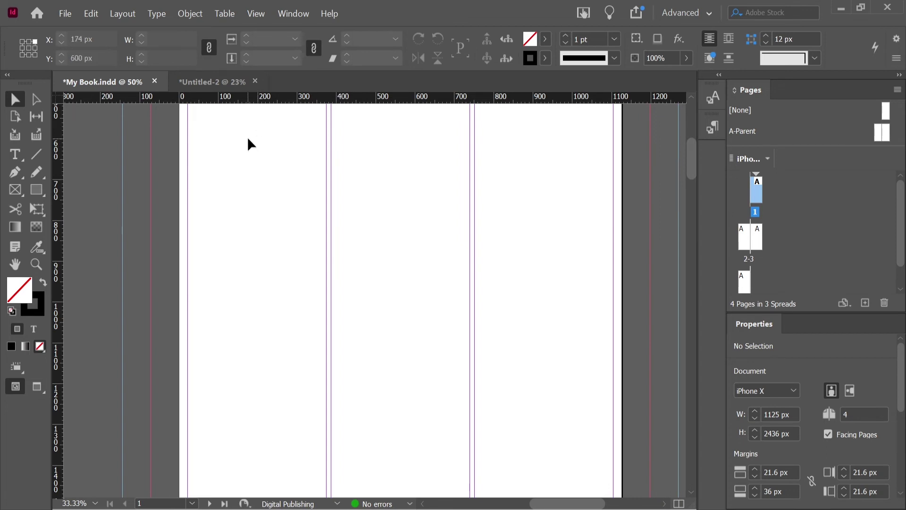
Dismiss View > Screen Mode, then toggle with W until page 1 is in Preview.
left_click(255, 14)
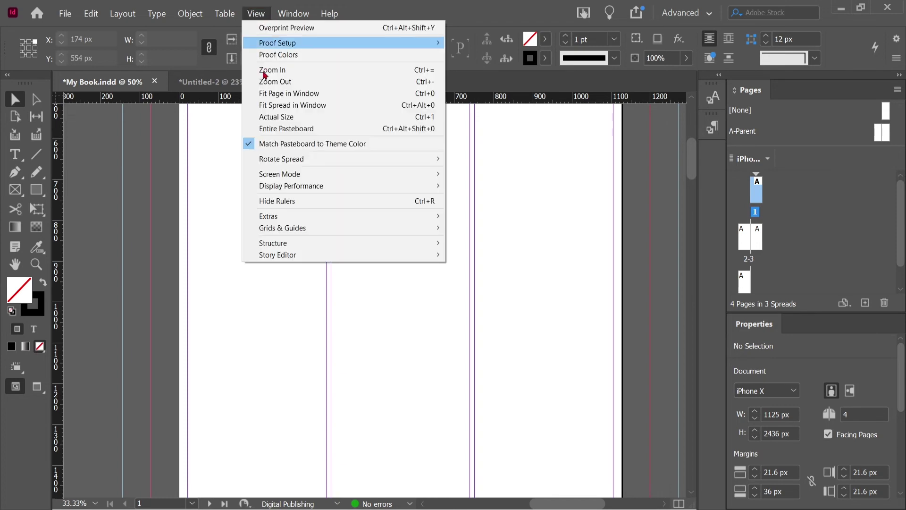
mouse_move(280, 174)
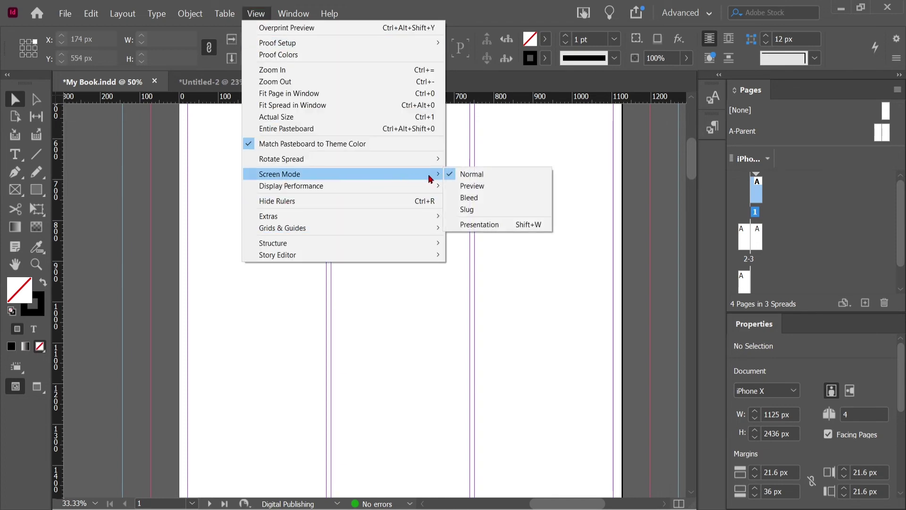
left_click(468, 224)
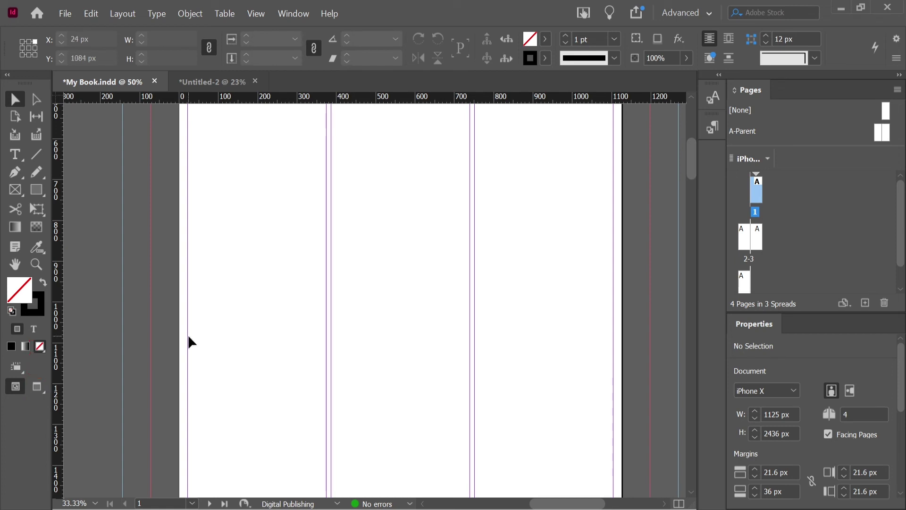
key("w")
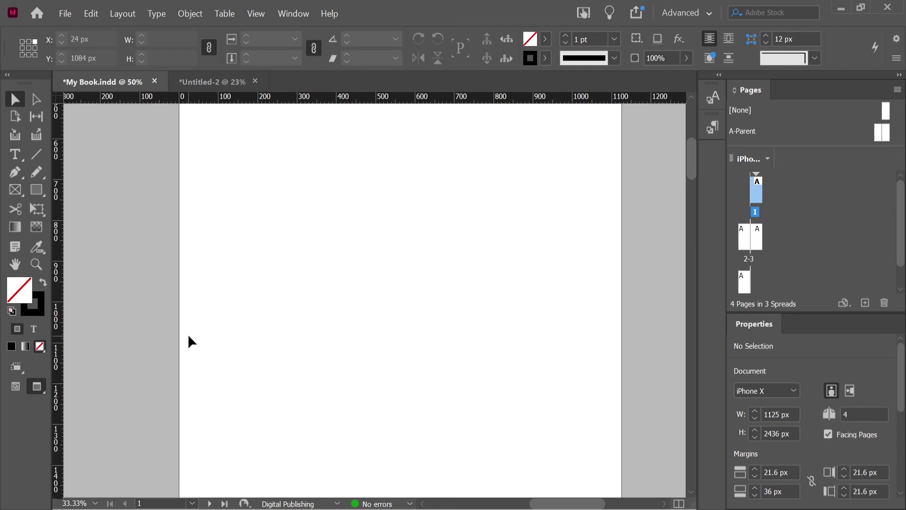
key("w")
key("w")
key("w")
key("w")
key("w")
key("w")
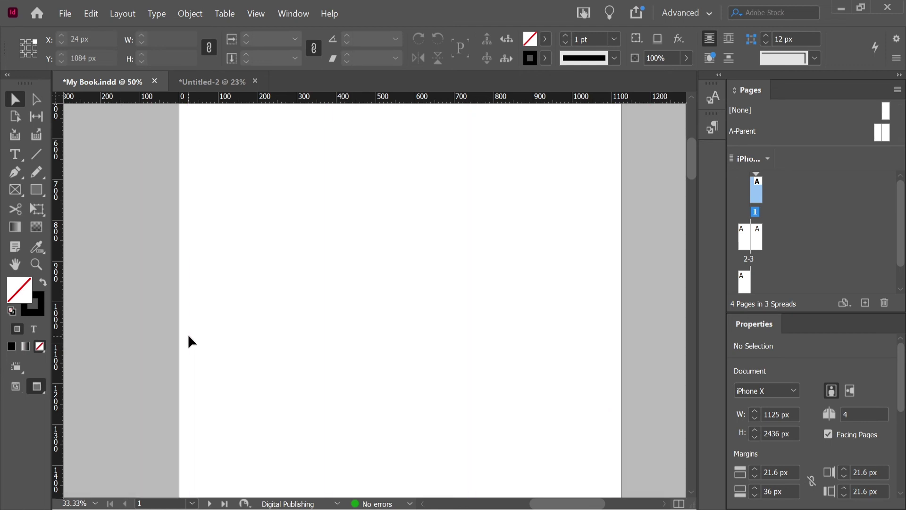